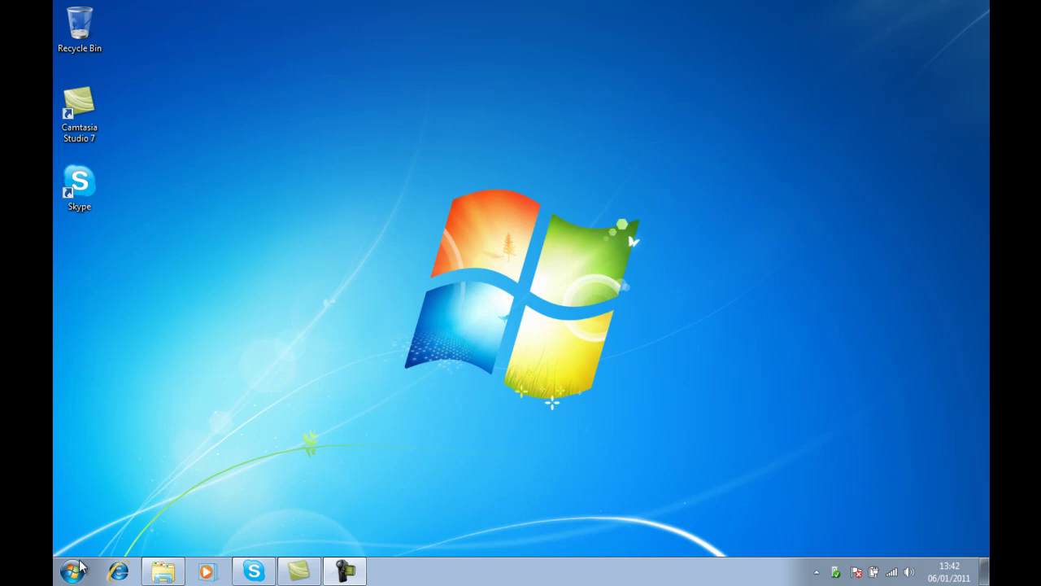
Open Microsoft PowerPoint 2010 and delete the title and subtitle placeholders from the first slide
click(75, 569)
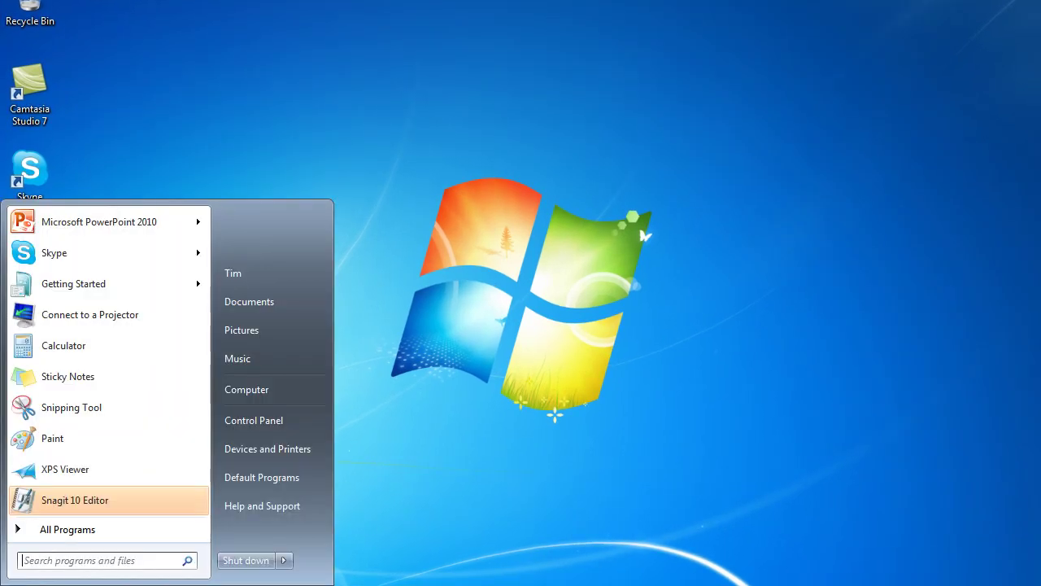
click(70, 221)
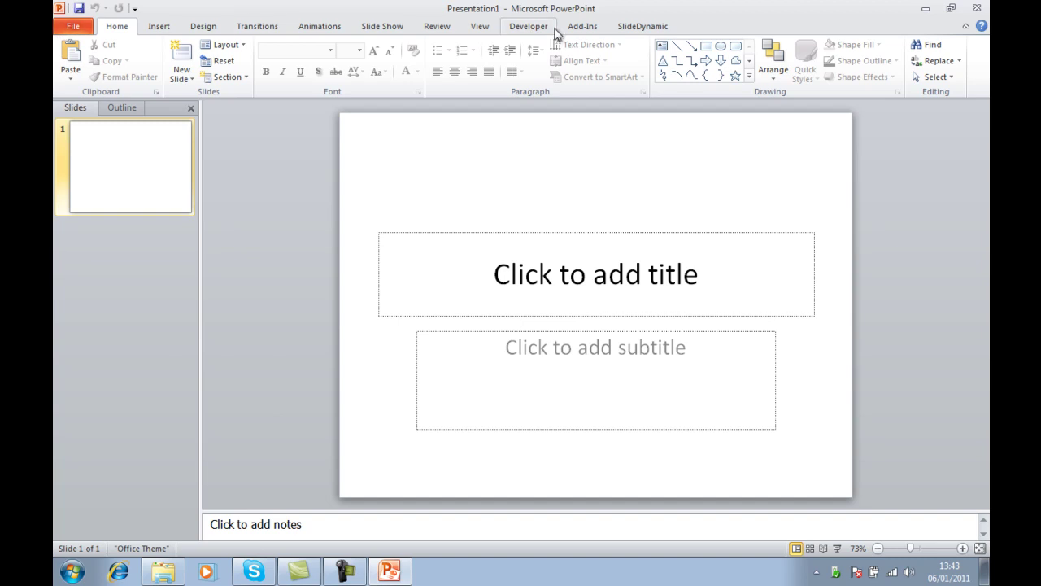
mouse_move(365, 179)
mouse_down()
mouse_move(605, 437)
mouse_move(840, 465)
mouse_up()
key(Delete)
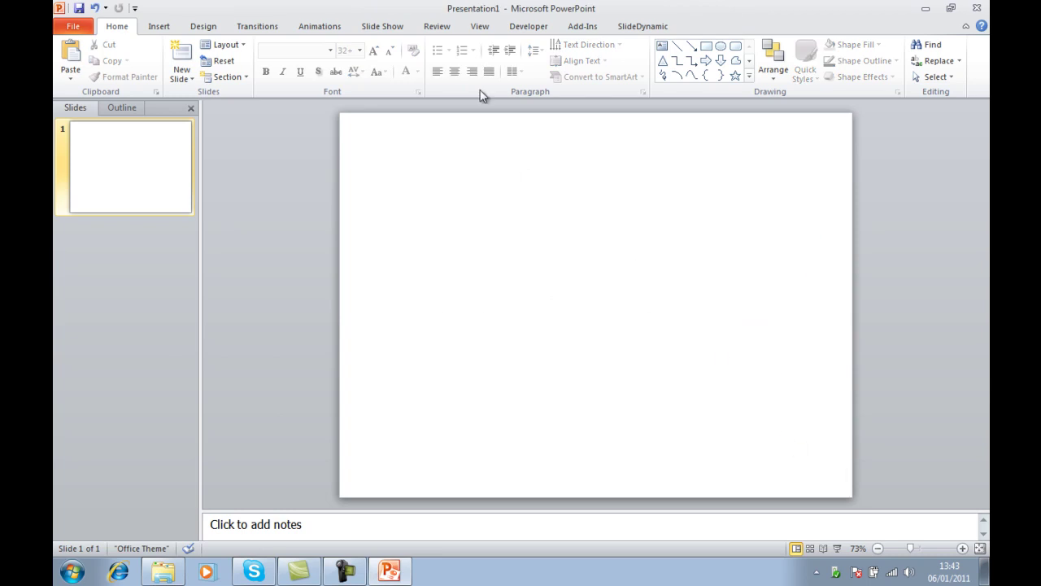
Insert a Shockwave Flash Object control about 533 wide and 397 high in the middle of the blank slide
click(539, 29)
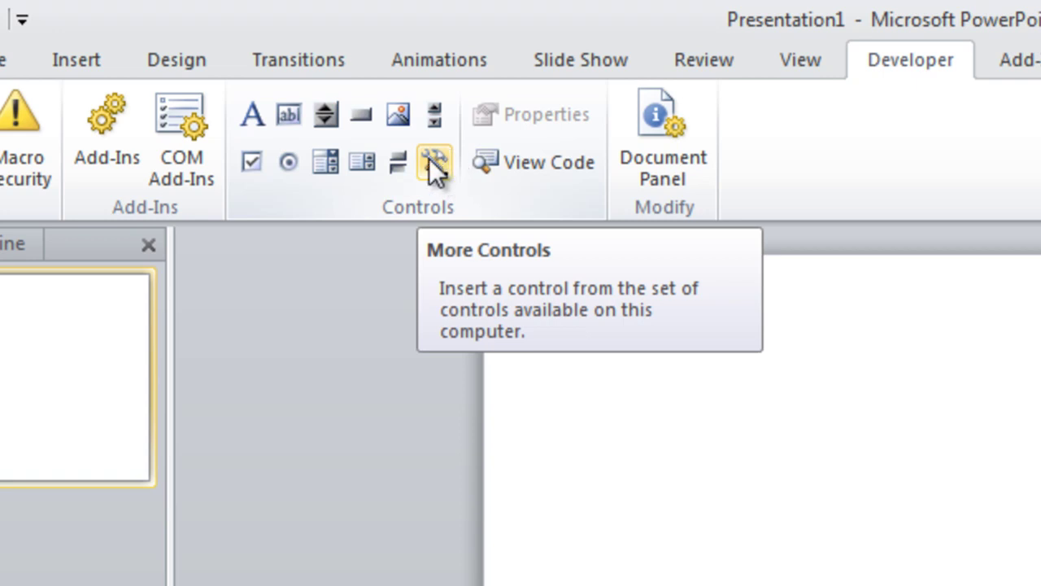
click(432, 162)
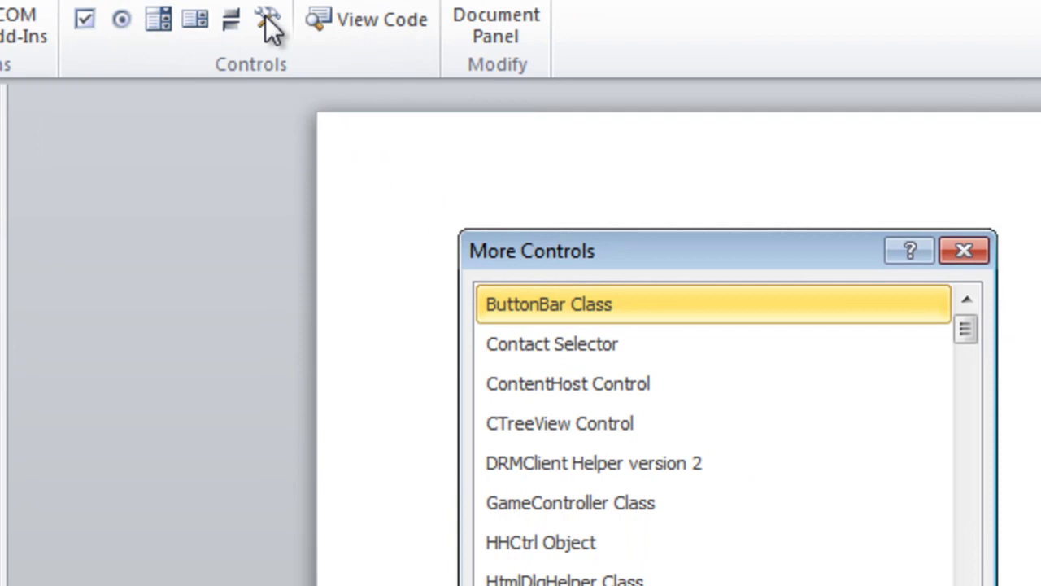
key(s)
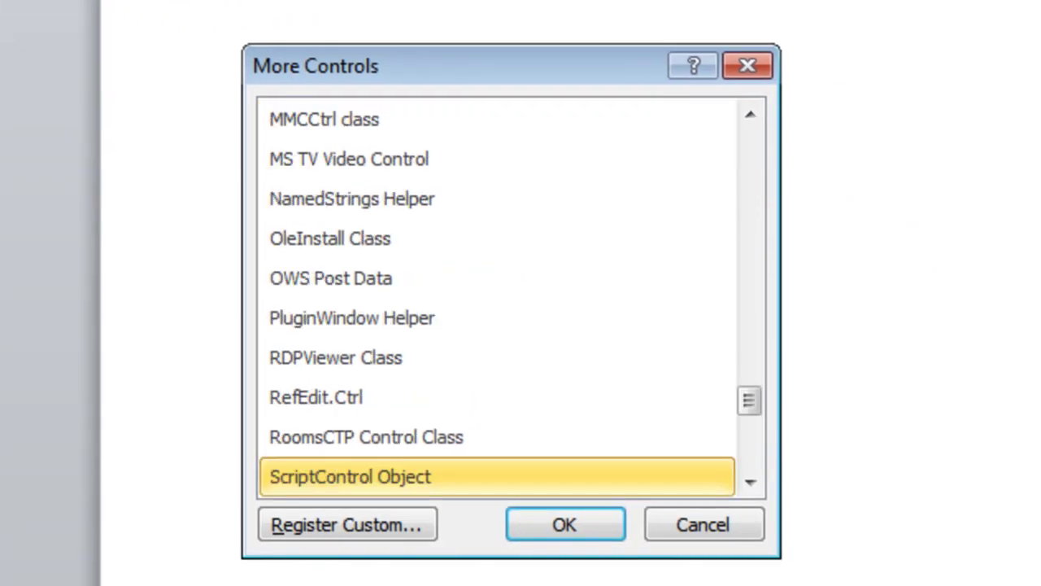
click(749, 482)
click(744, 481)
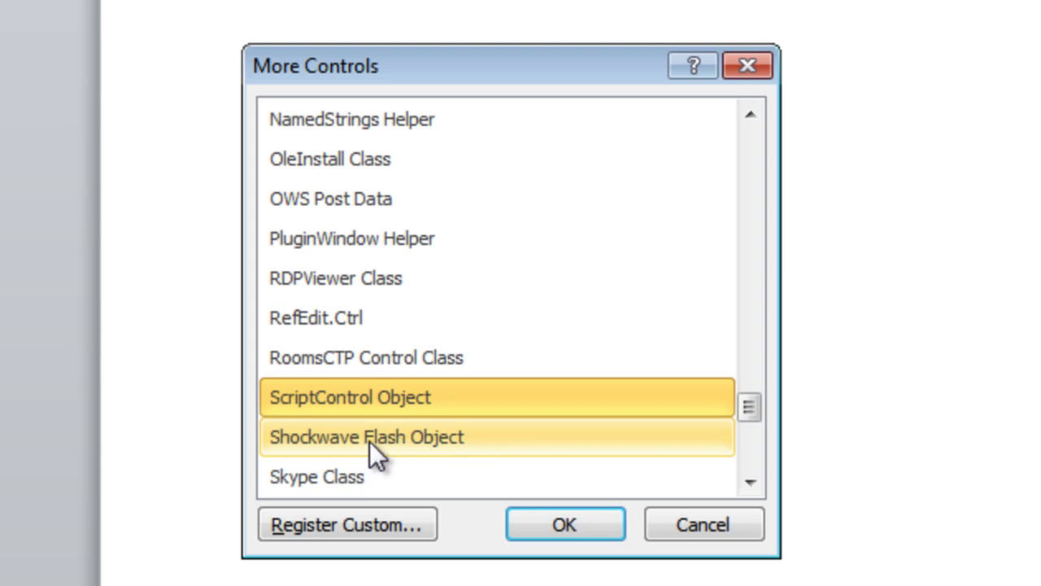
click(301, 439)
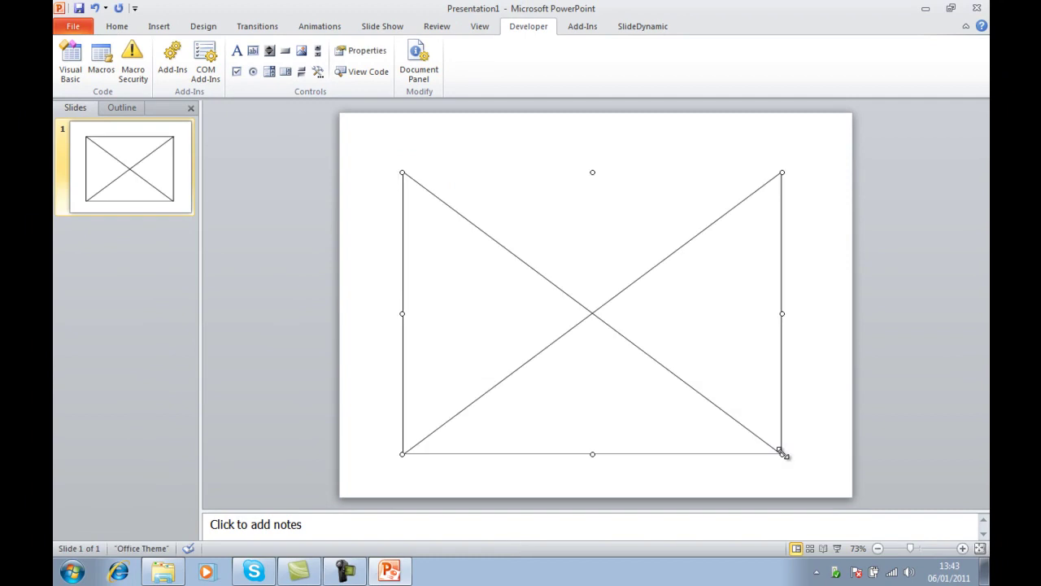
Set the Flash object's Movie property to http:\\twitter.com/flash/twitter_badge.swf and preview the slide in a slide show
right_click(545, 309)
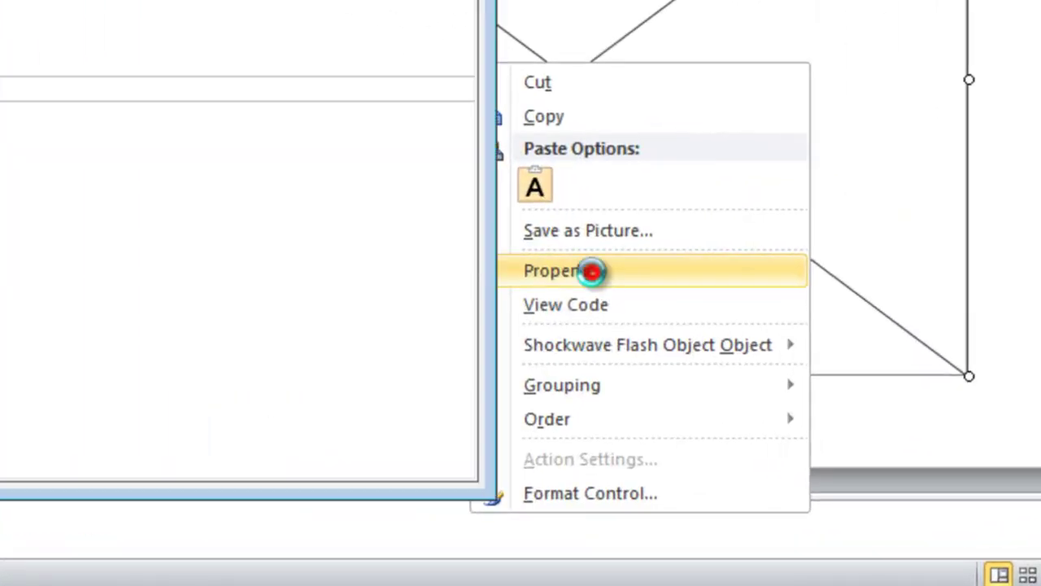
click(591, 273)
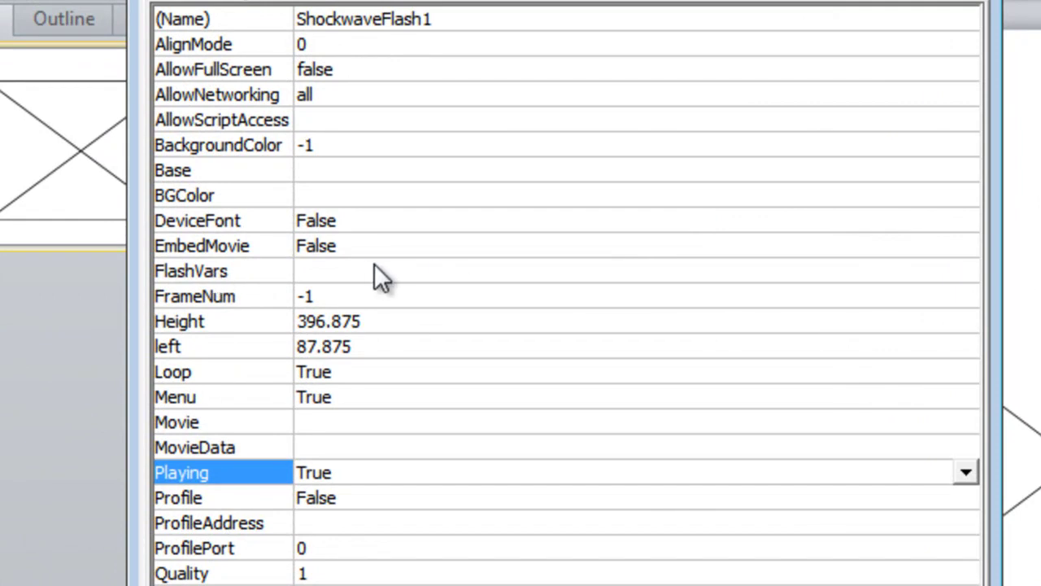
click(346, 270)
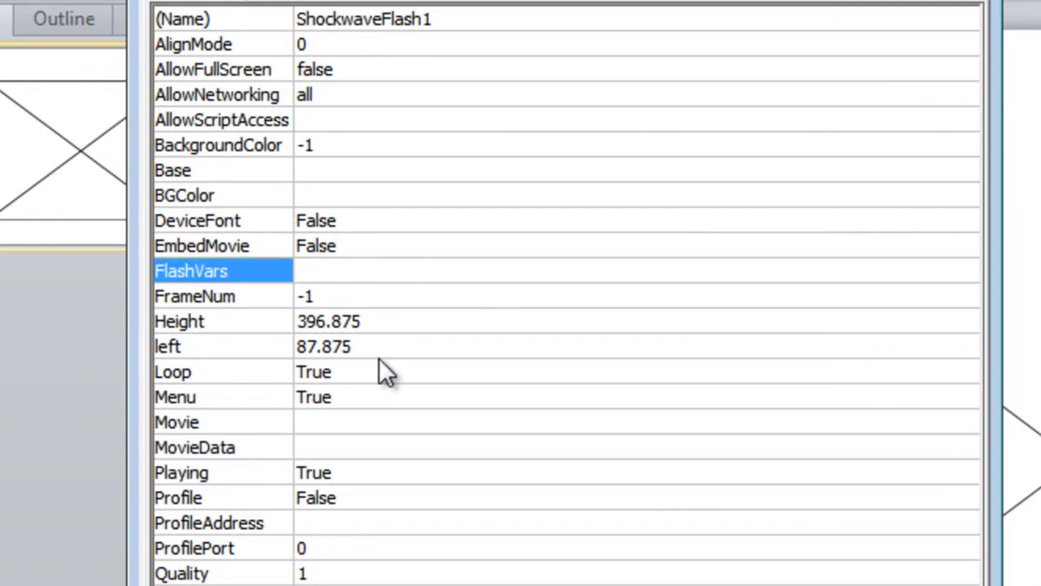
click(344, 419)
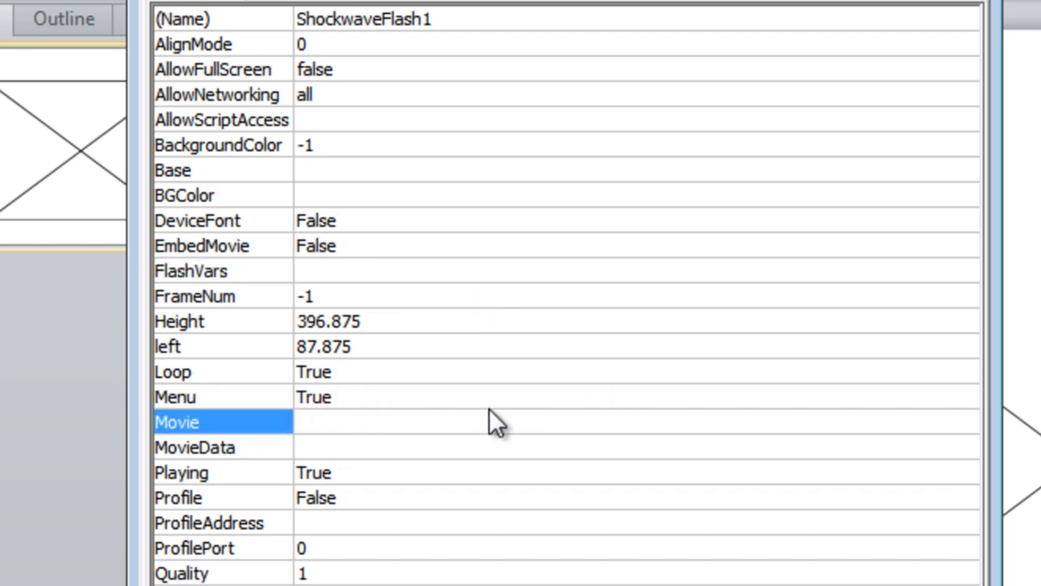
click(439, 421)
text(http:\\tw)
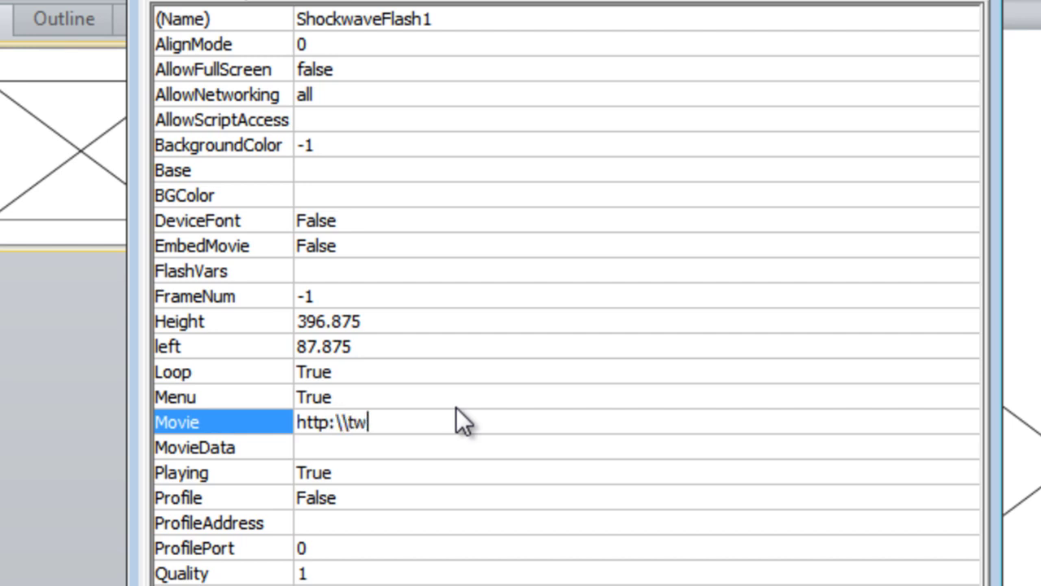
text(itter.com)
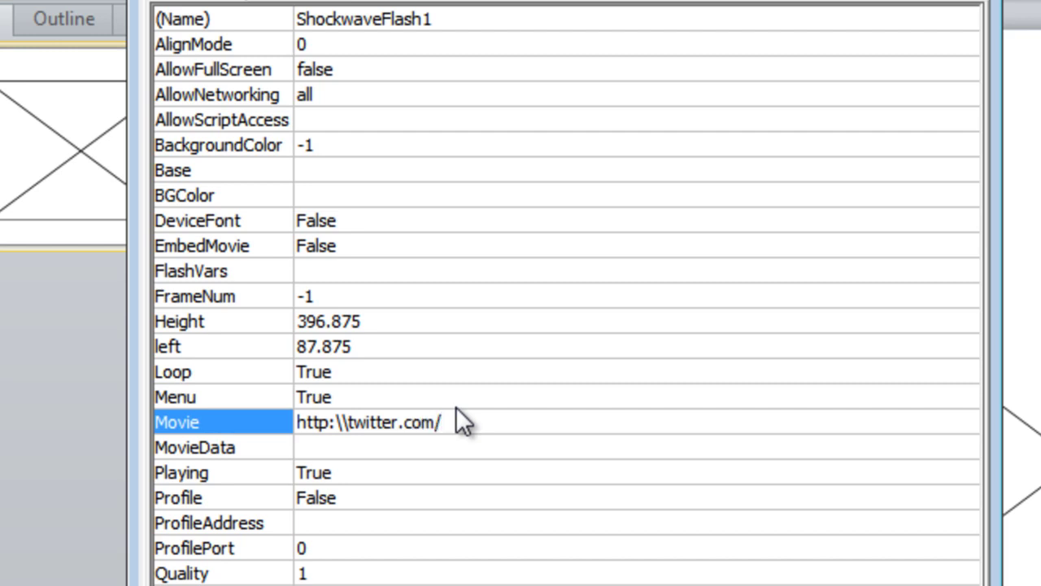
text(/flash/twitter_badge)
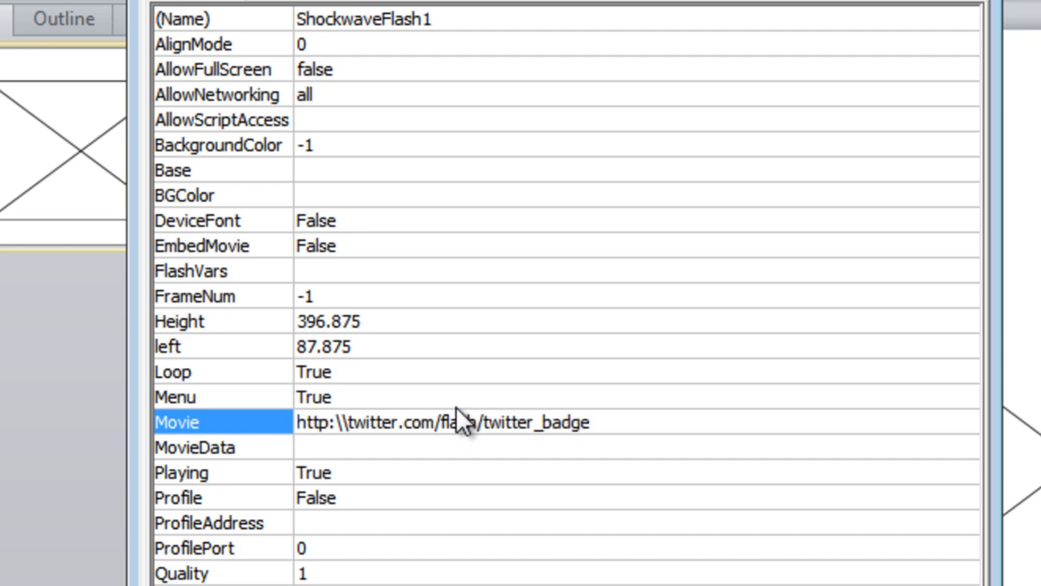
text(.swf)
click(457, 421)
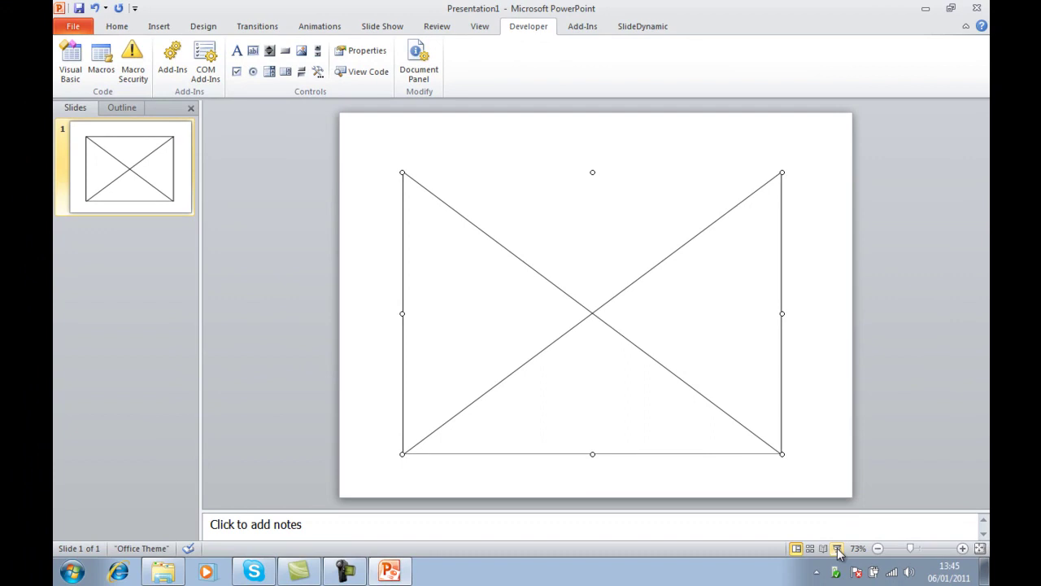
click(837, 549)
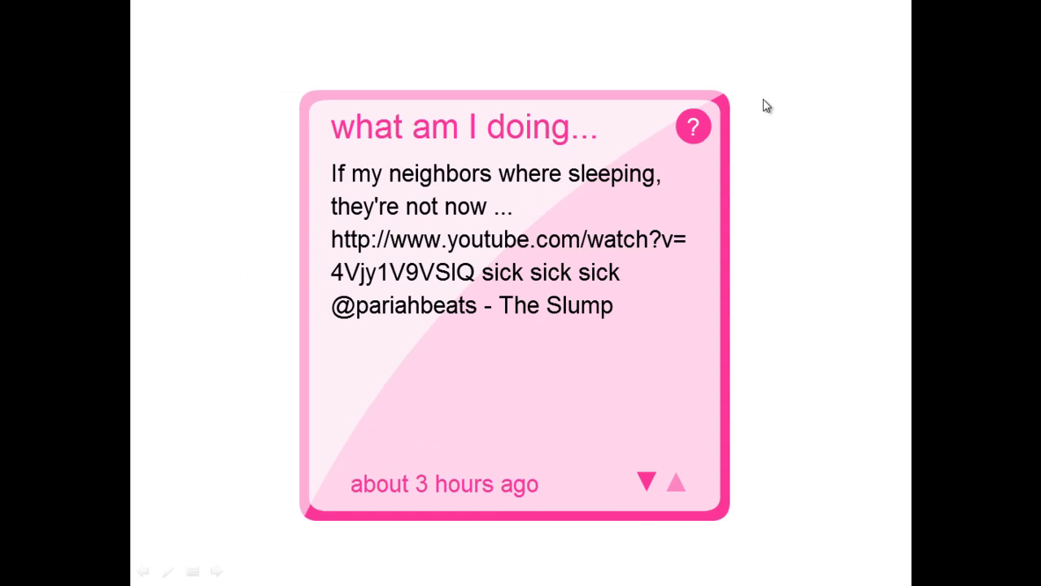
key(Escape)
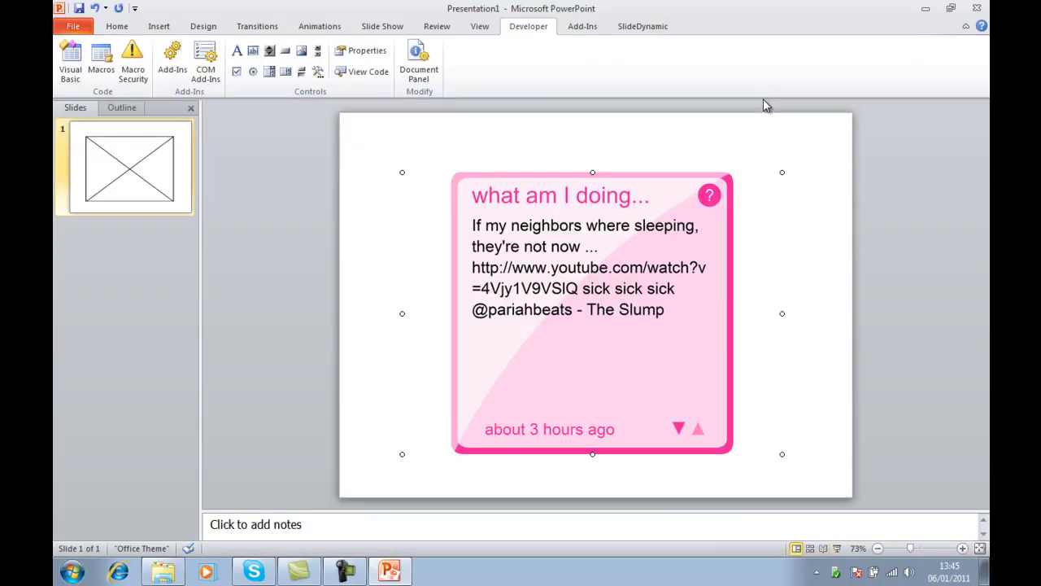
Append ?type=user&id=slidedynamic to the Flash object's Movie address
right_click(573, 331)
click(617, 434)
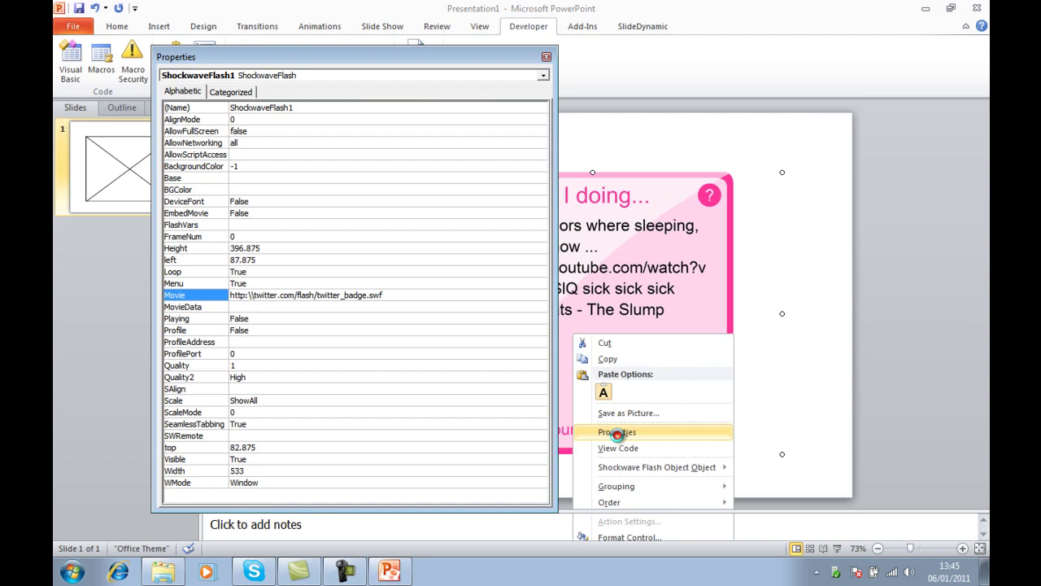
click(410, 295)
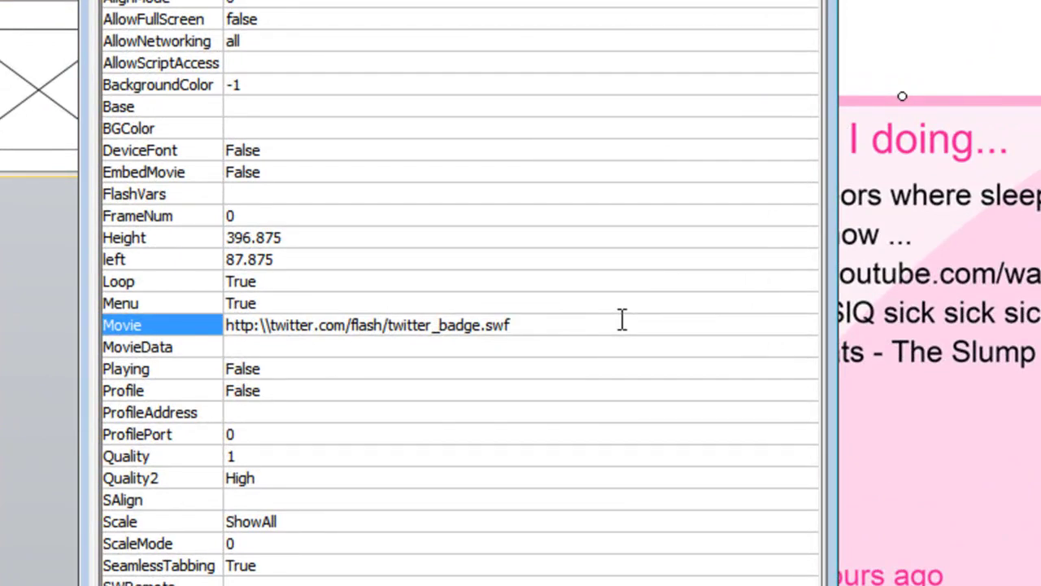
text(?)
text(type=)
key(BackSpace)
text(=user&id=)
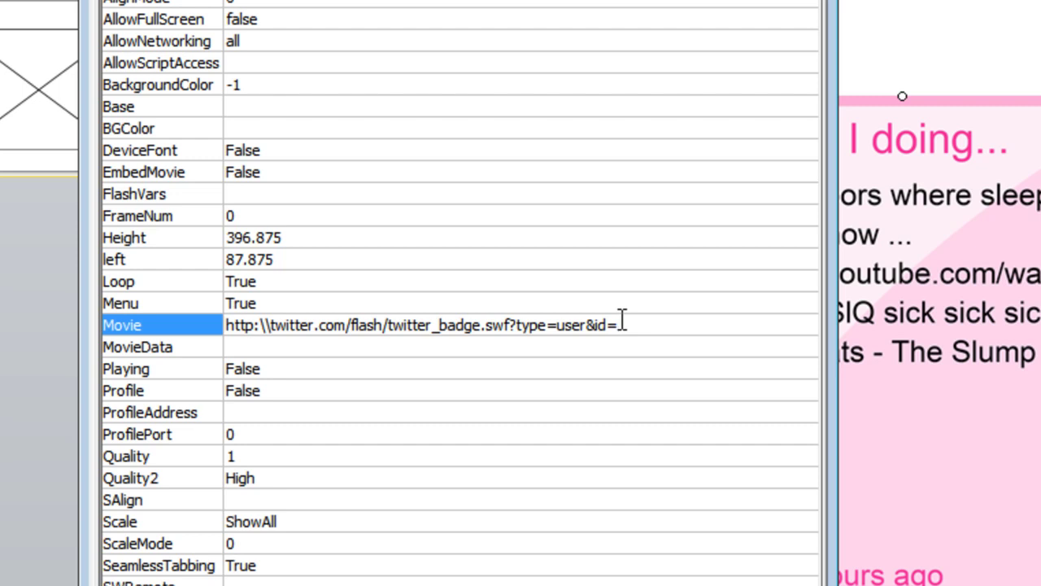
text(slidedynamic)
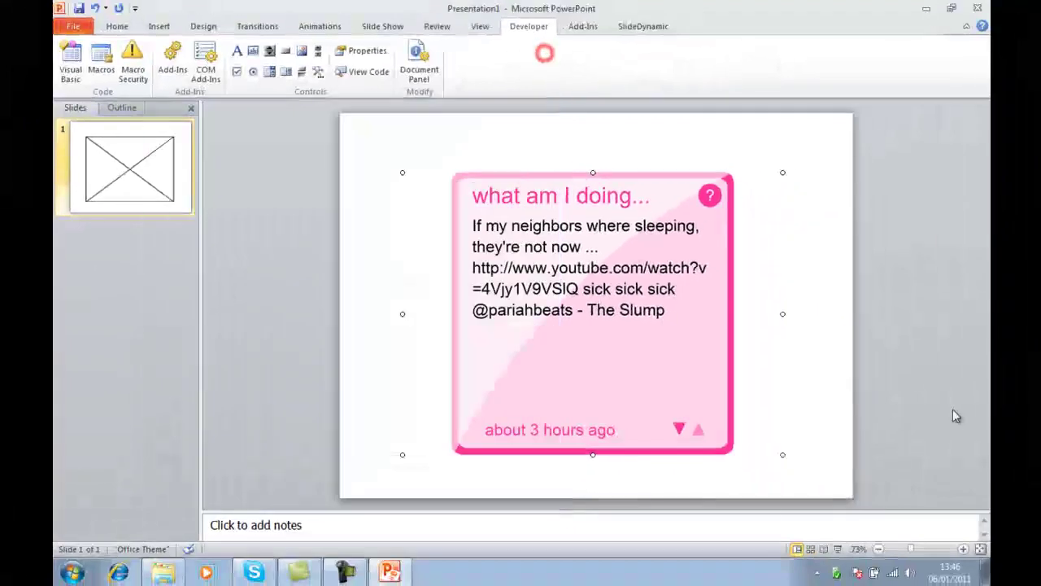
Run the slide show to check the Twitter badge, browsing older and newer tweets and its help text, and exit the show
click(838, 550)
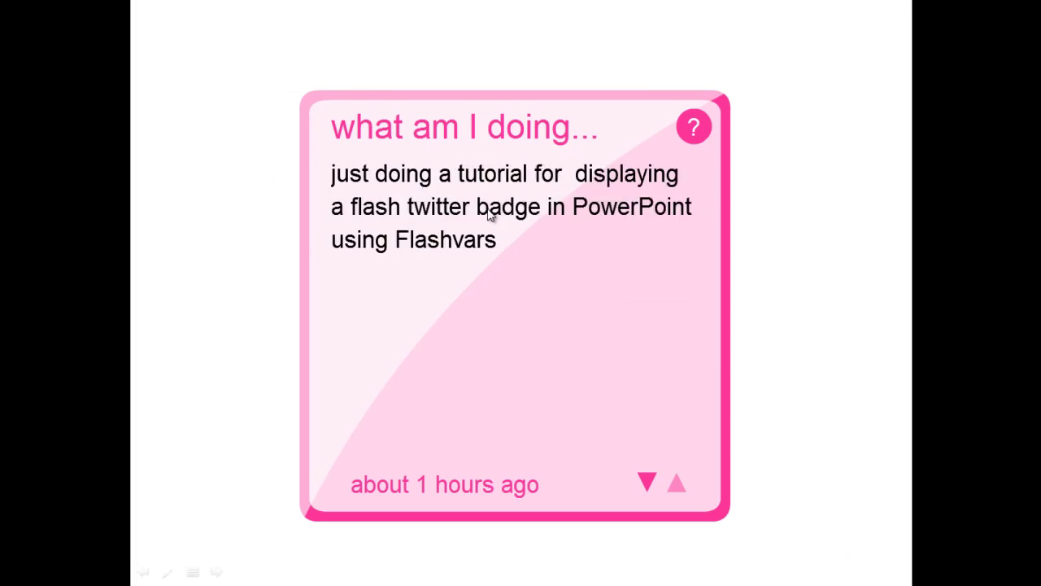
click(649, 483)
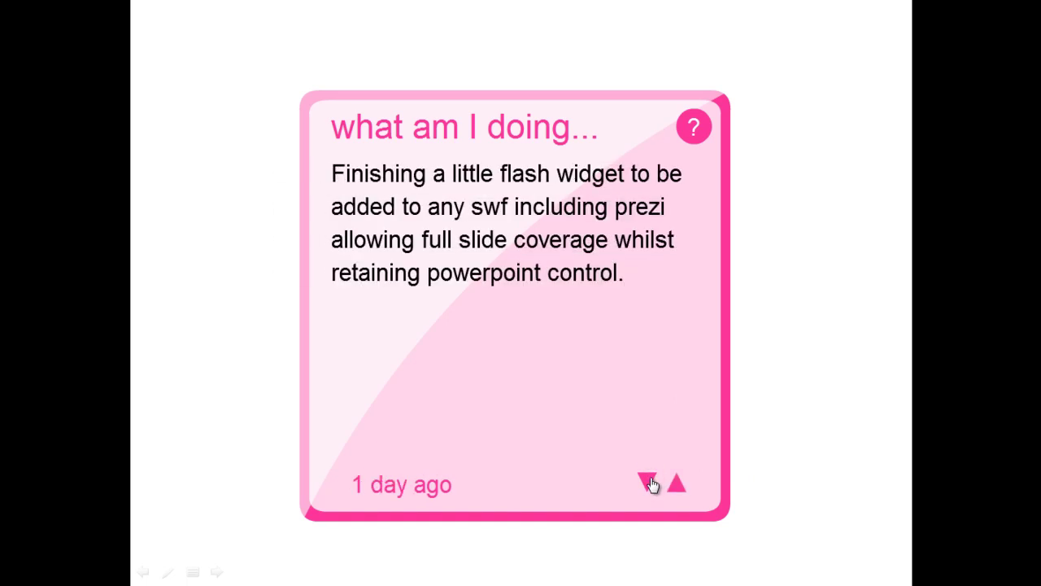
click(651, 483)
click(681, 483)
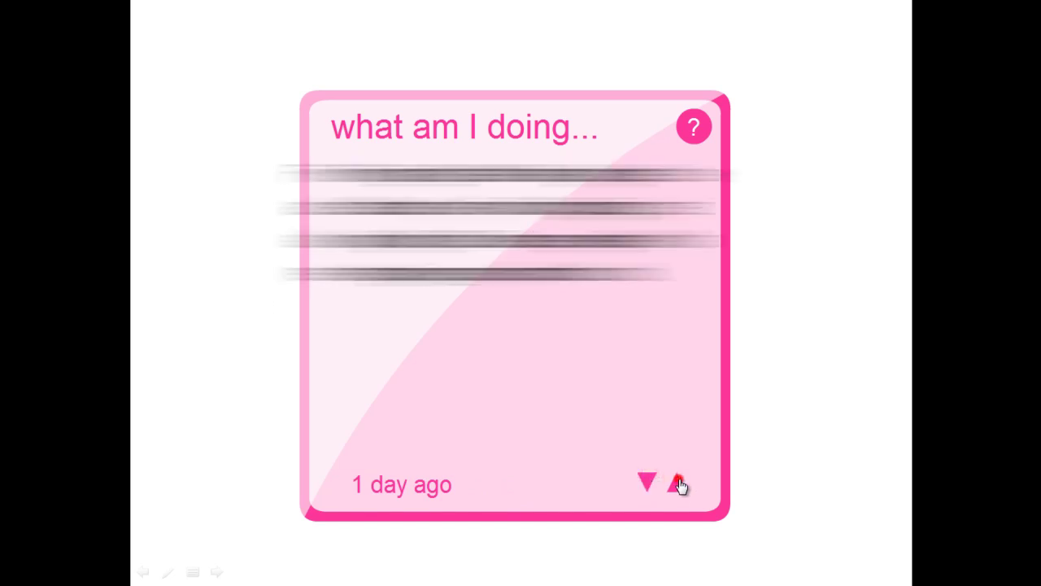
click(678, 484)
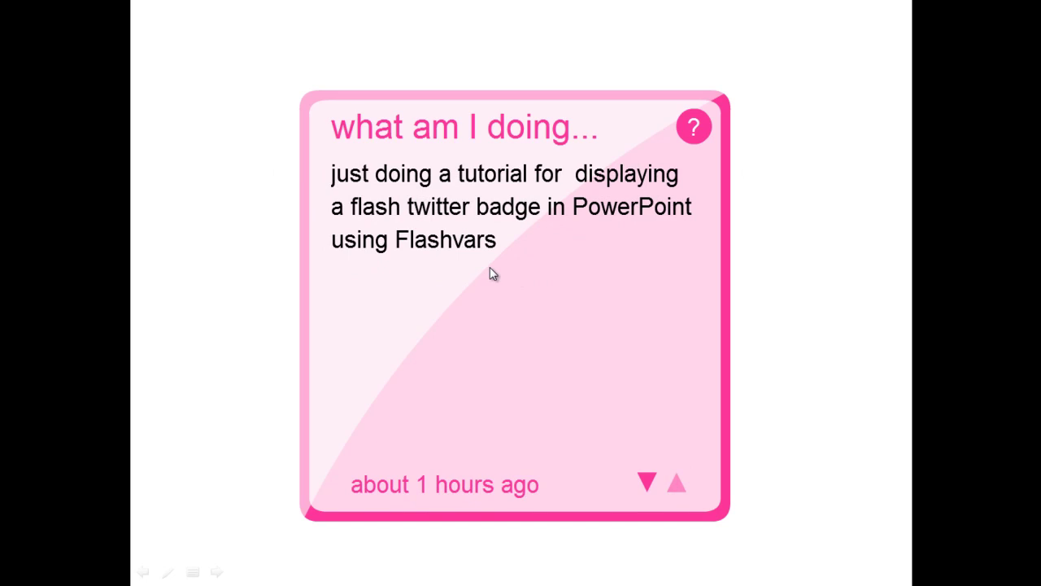
click(693, 125)
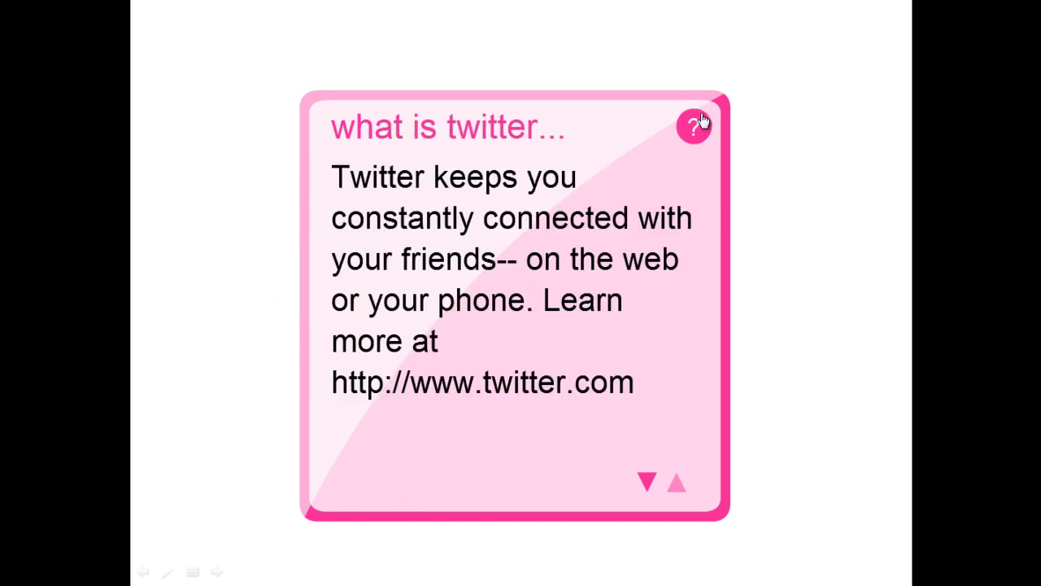
click(701, 122)
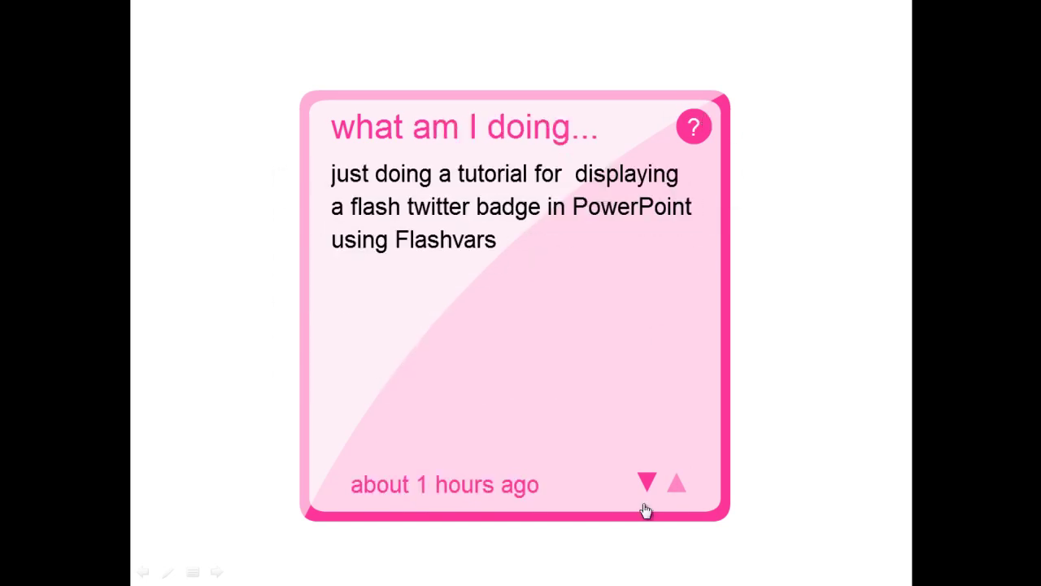
click(816, 257)
Insert color1=6710988& directly after the question mark in the Flash object's Movie address, before type=user, and close its properties
right_click(648, 313)
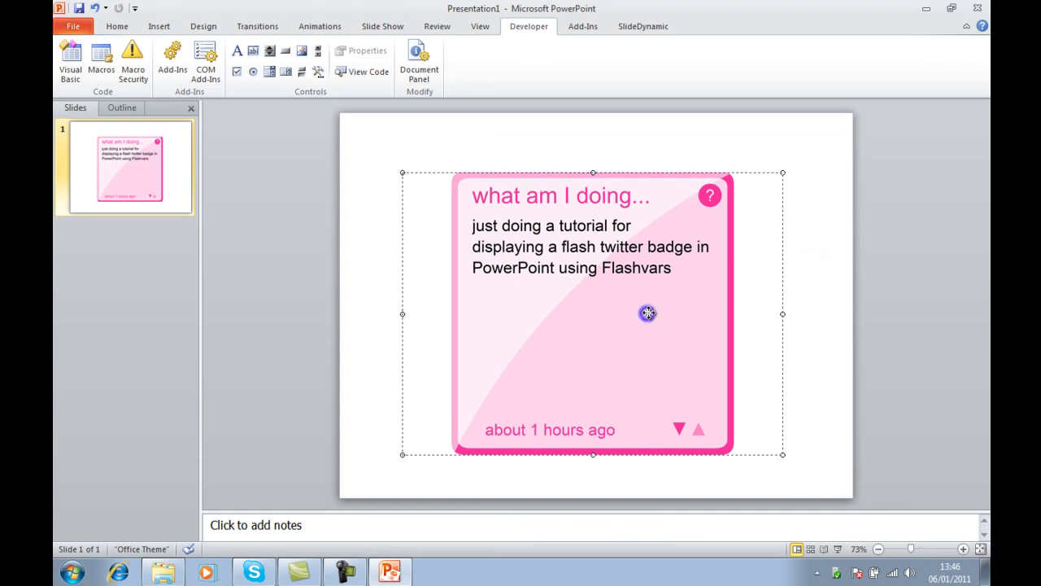
click(461, 314)
right_click(461, 314)
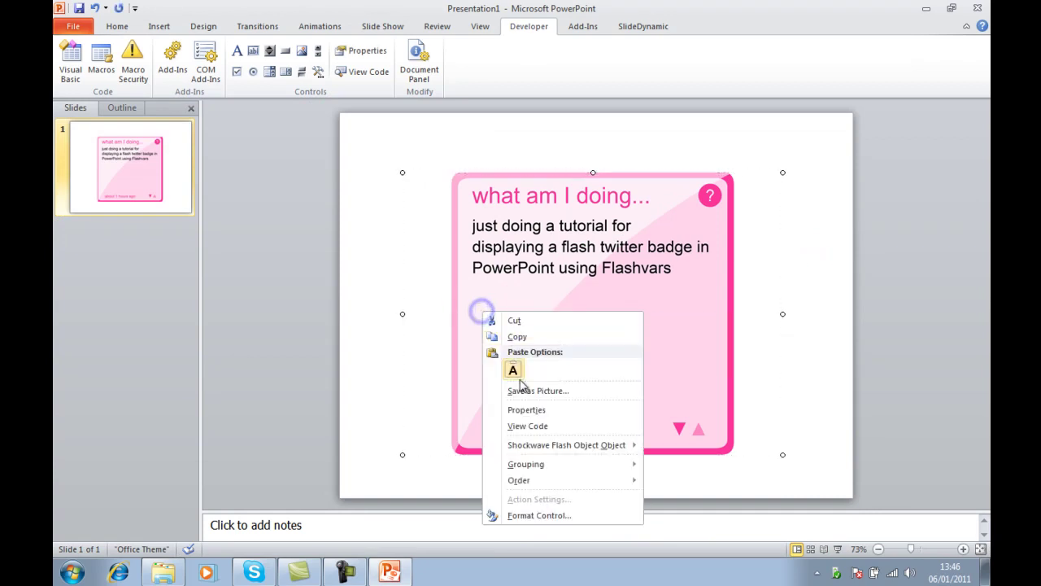
click(514, 413)
click(517, 298)
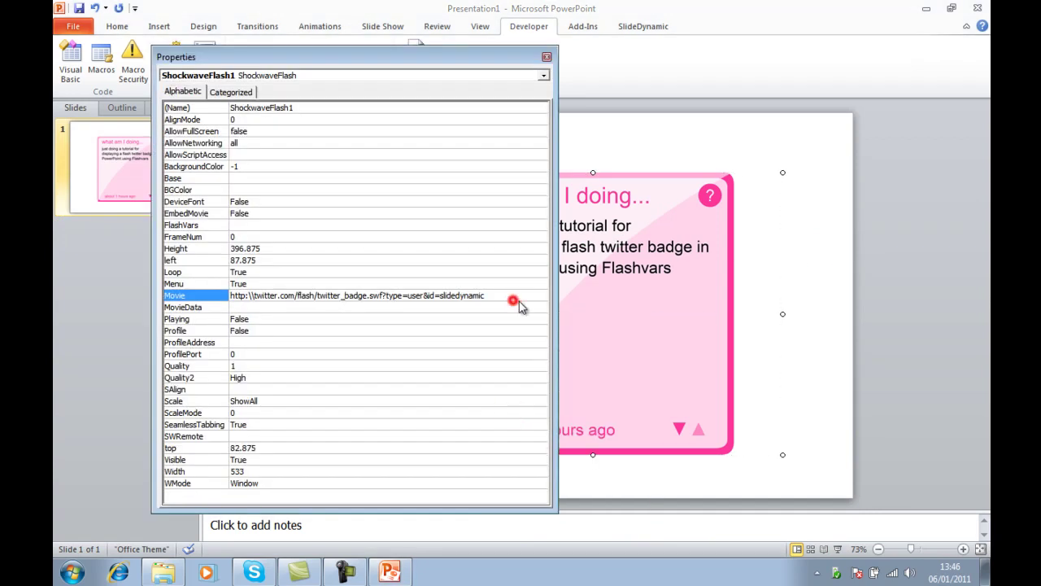
click(724, 413)
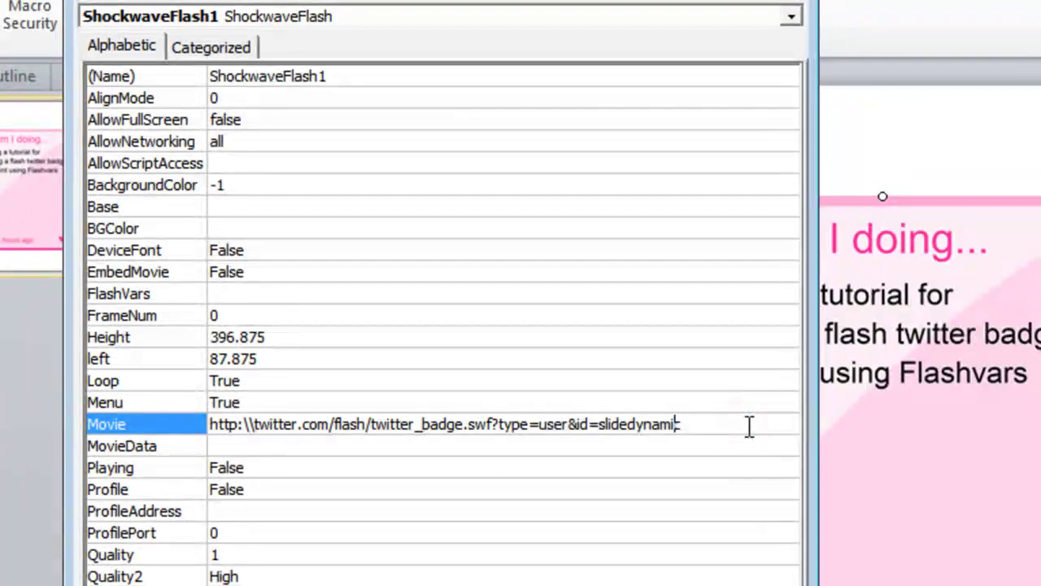
key(Left)
key(Left)
key(Left)
key(Left)
key(Left)
key(Left)
key(Left)
key(Left)
key(Left)
key(Left)
key(Left)
key(Left)
key(Left)
key(Left)
key(Left)
key(Left)
key(Left)
key(Left)
key(Left)
key(Left)
key(Left)
key(Left)
key(Left)
key(Left)
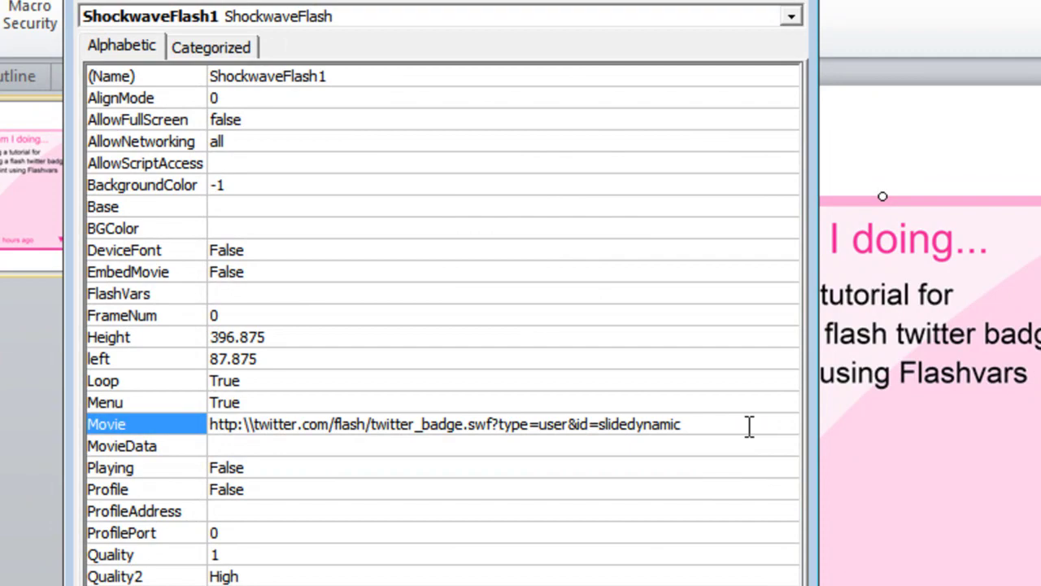
text(color1)
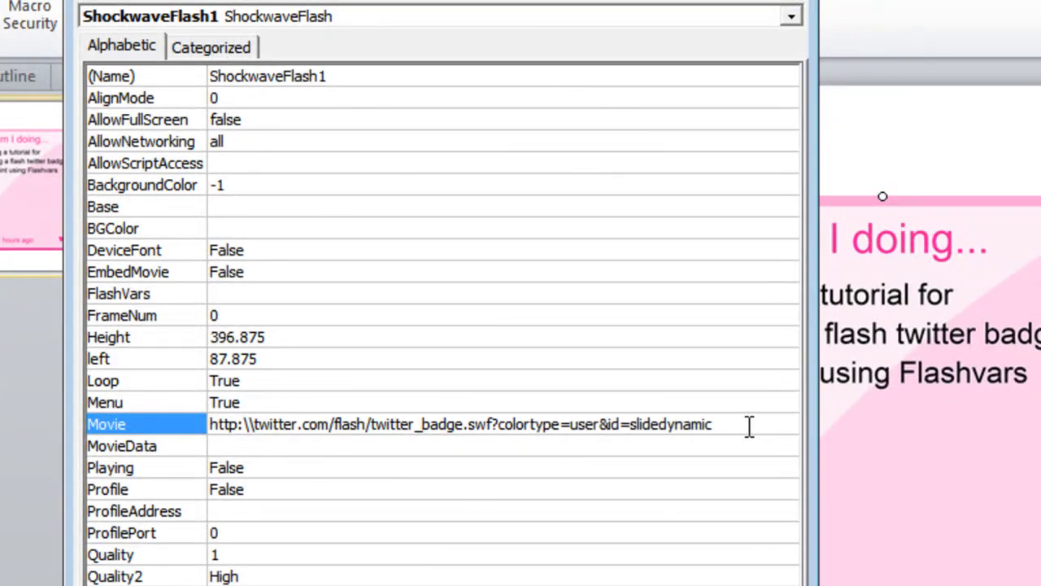
text(=)
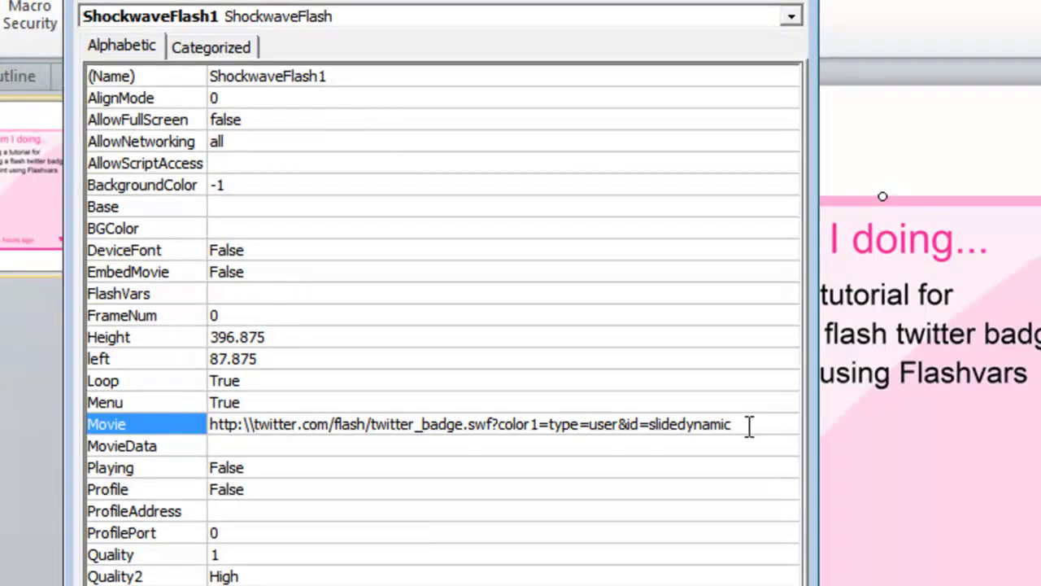
text(6)
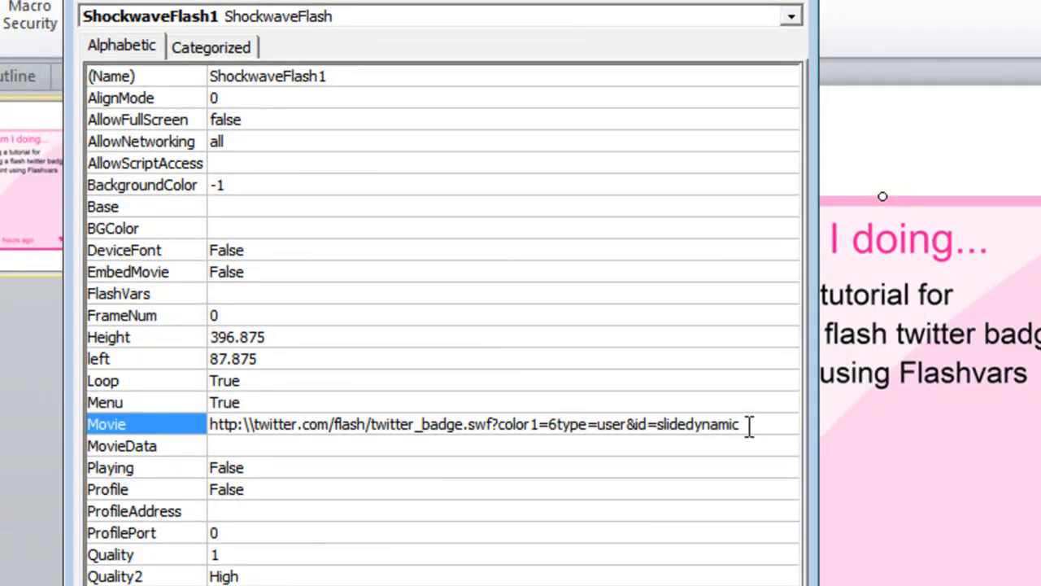
text(71)
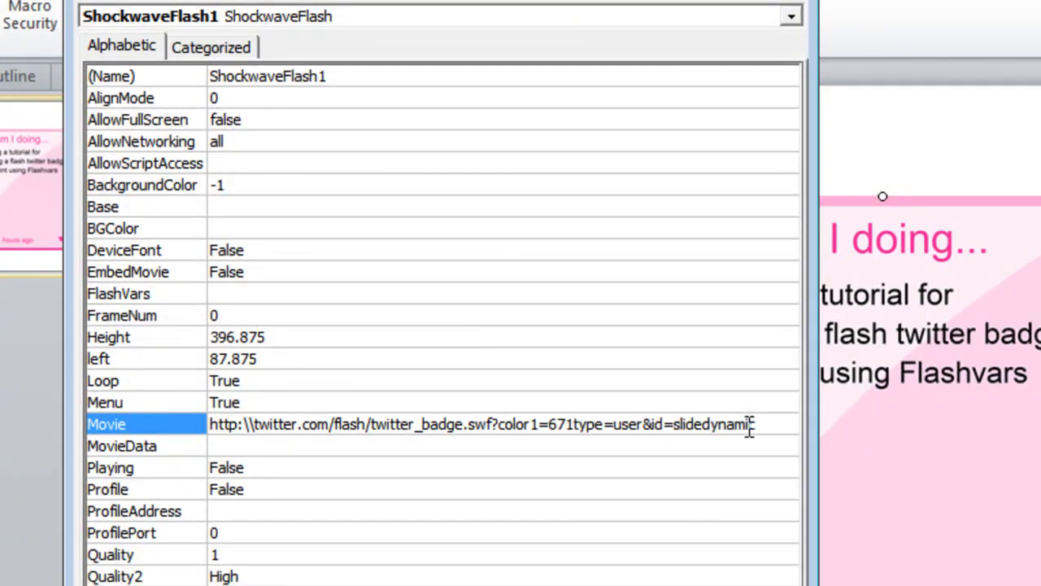
text(0988)
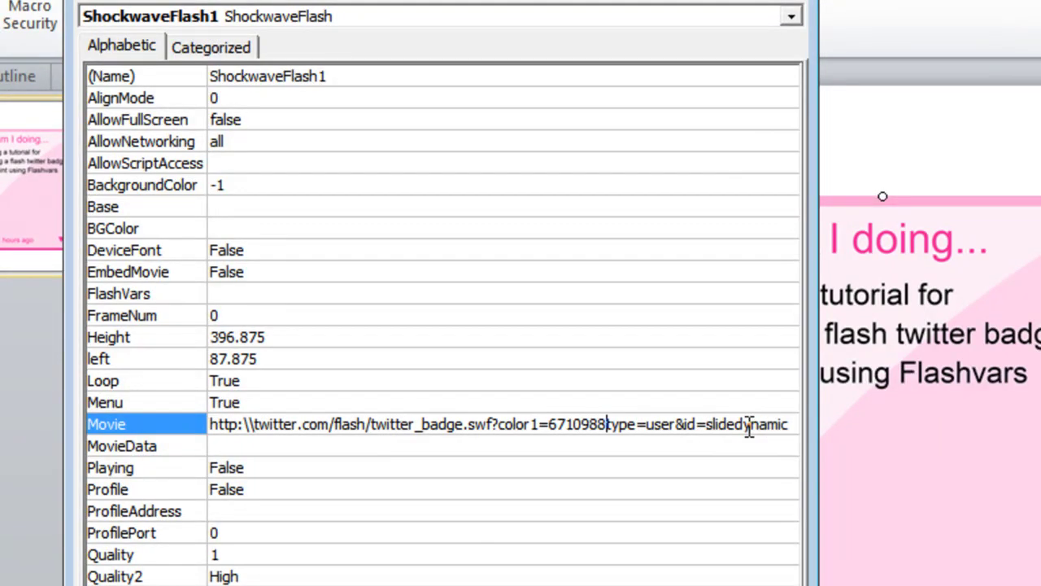
text(&)
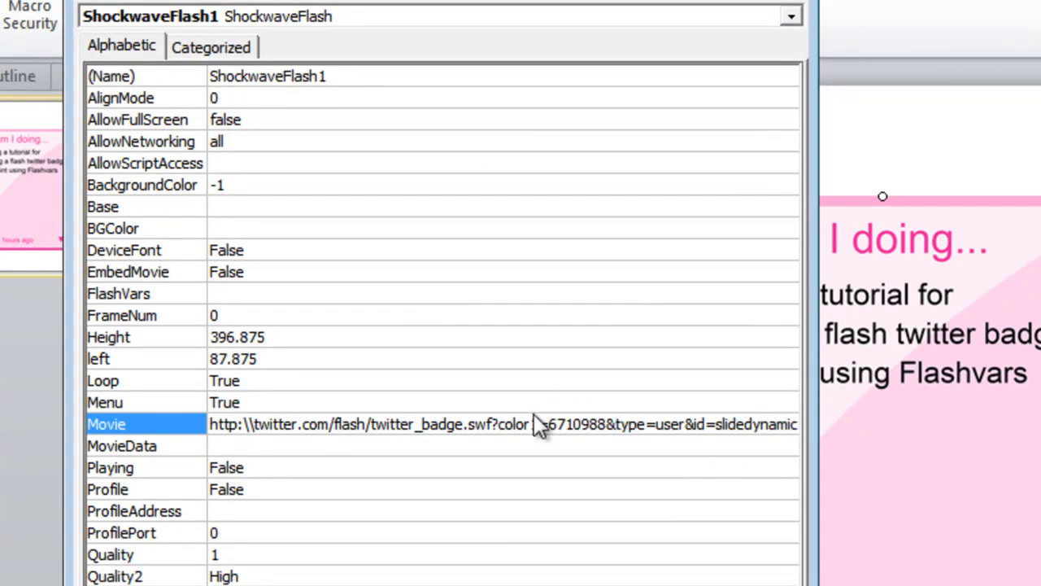
click(798, 4)
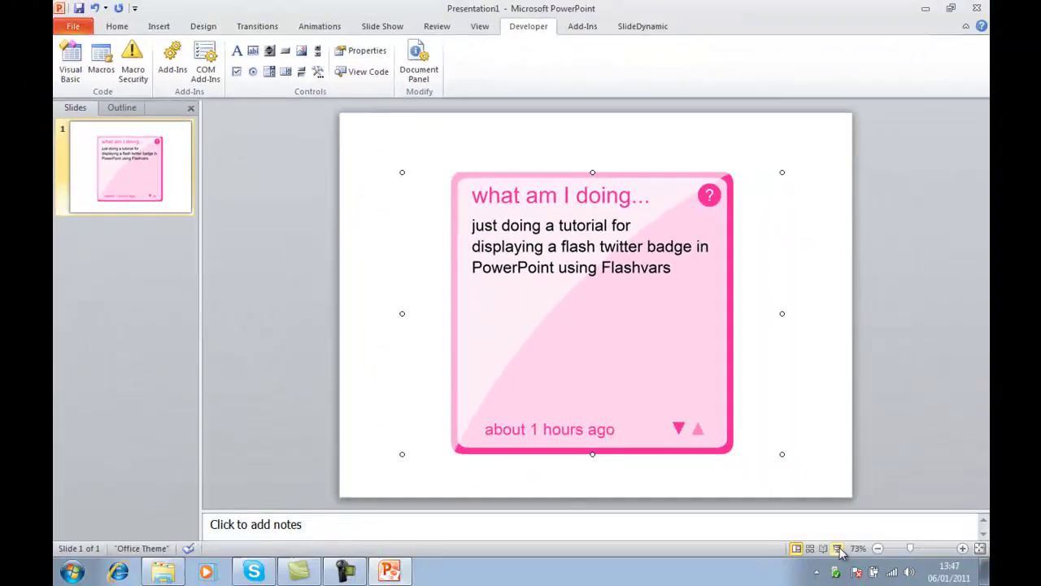
Run the slide show to check the recoloured Twitter badge, browse older and newer tweets, and exit the show
click(838, 548)
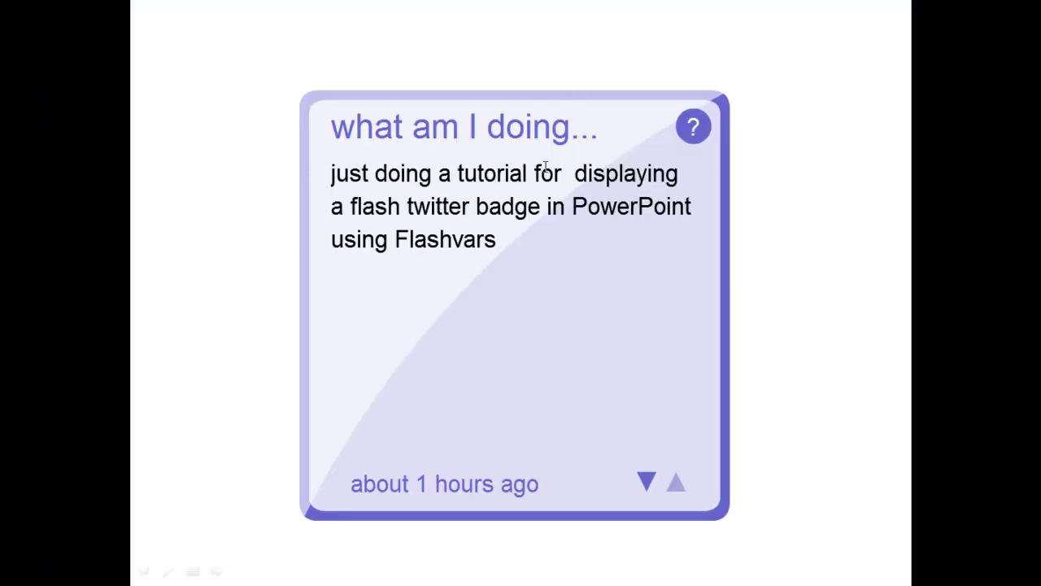
click(648, 483)
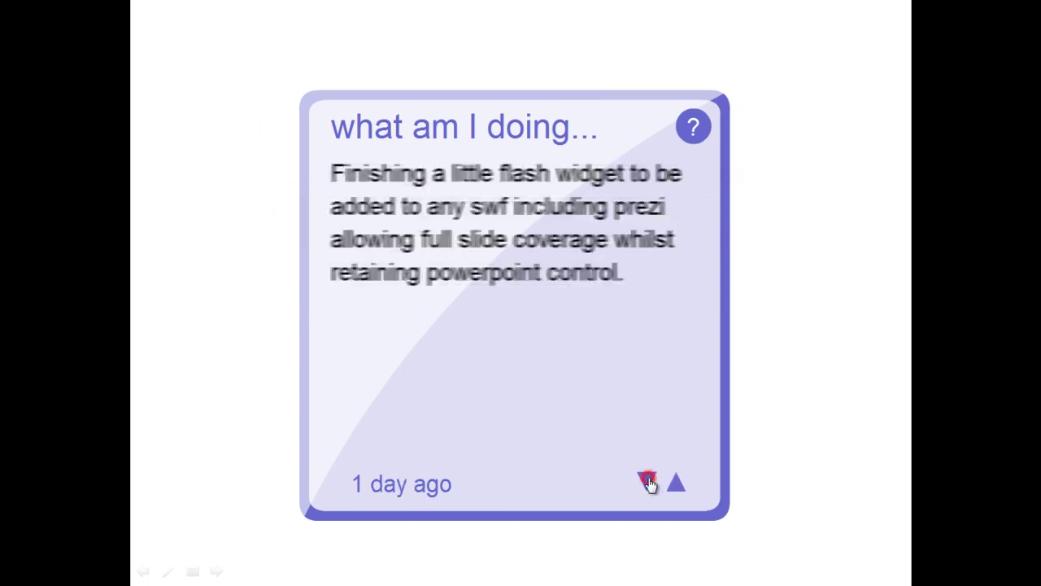
click(648, 482)
click(674, 484)
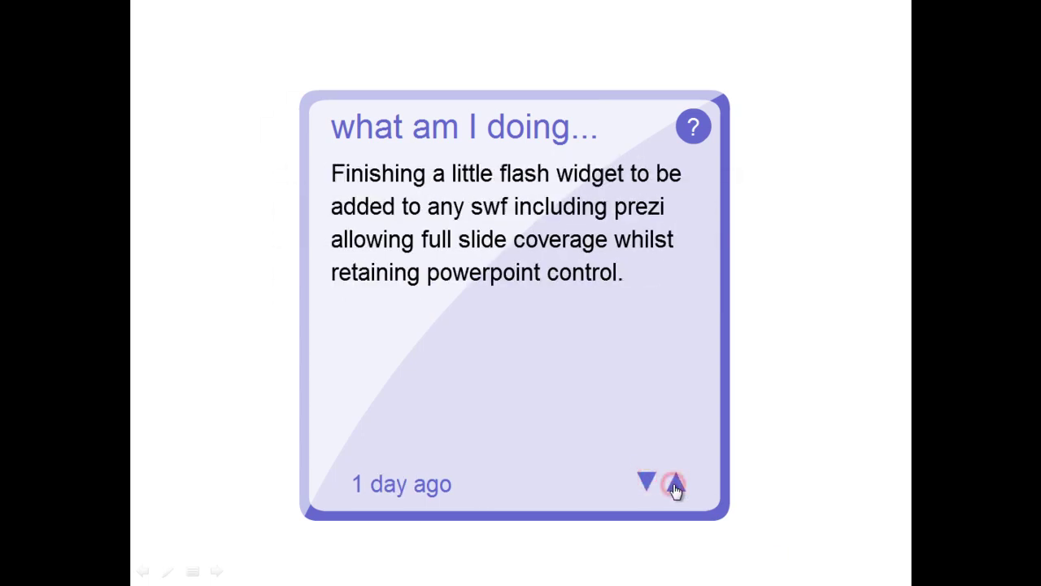
click(675, 484)
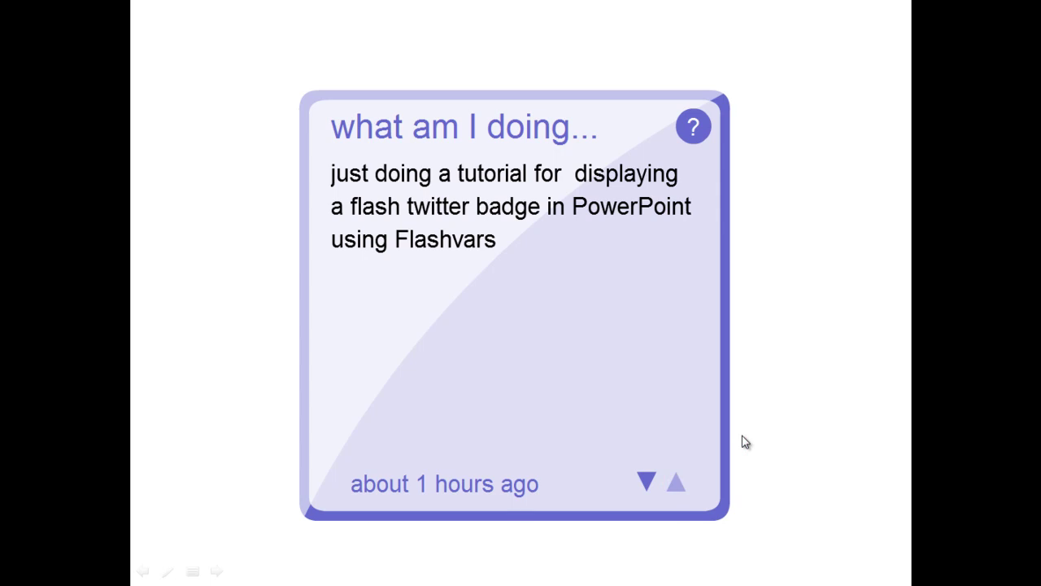
key(Escape)
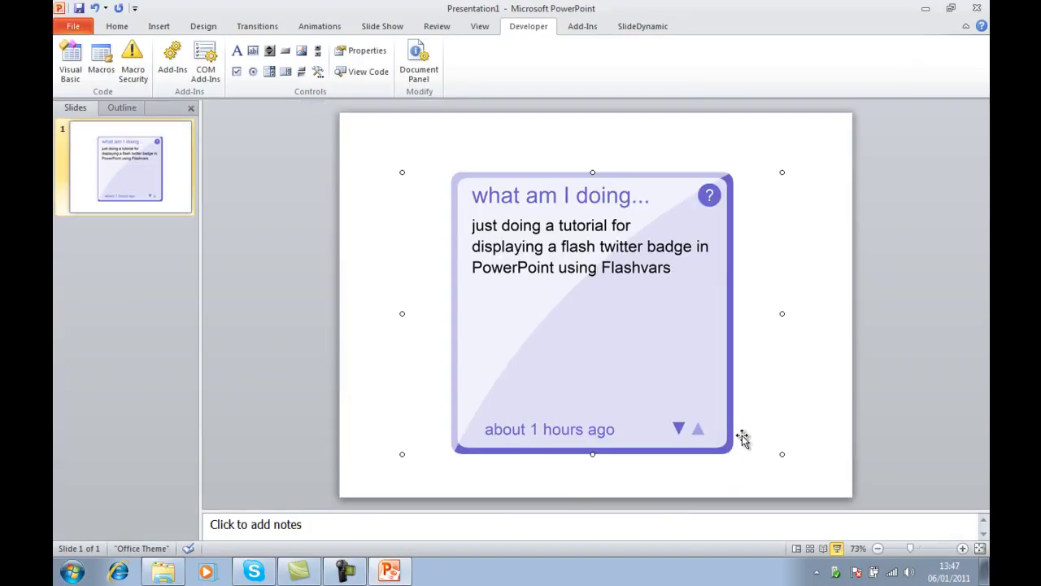